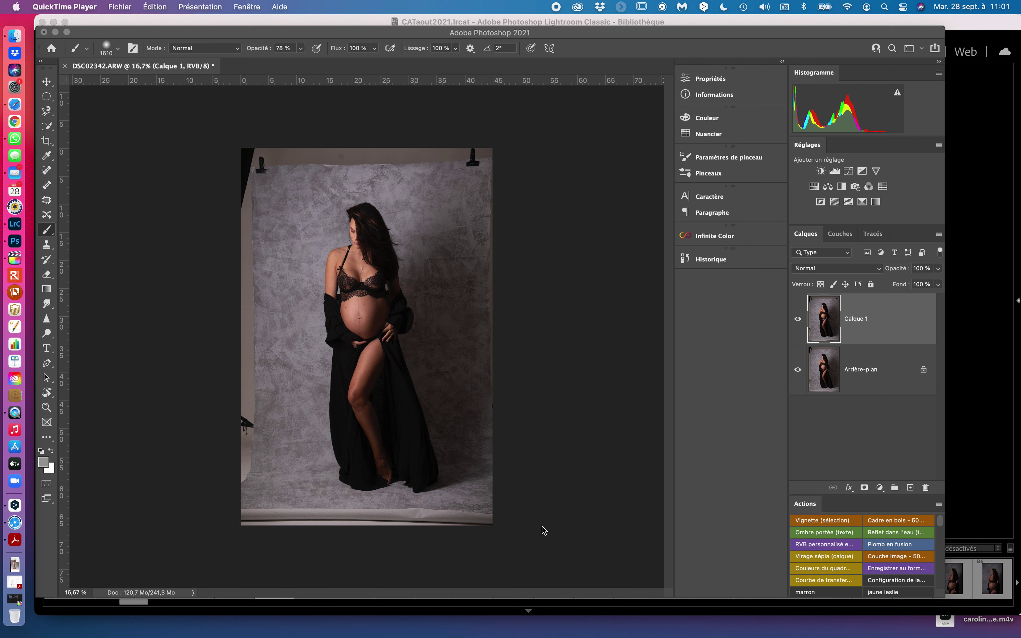
Step: Patch out the backdrop clips and top edge with clean backdrop texture
left_click(47, 200)
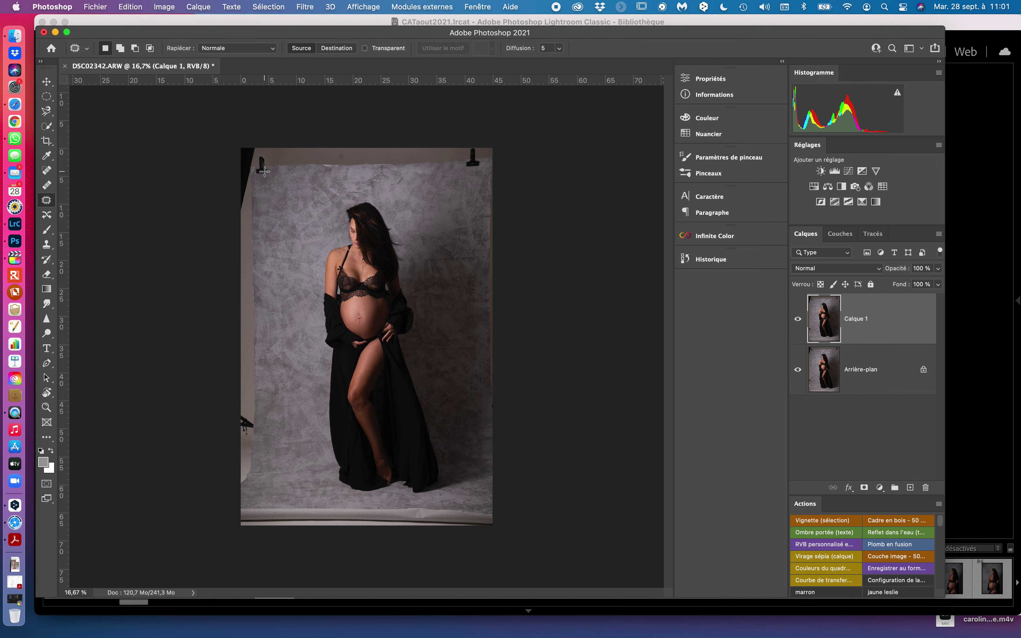
mouse_move(262, 177)
left_mouse_down()
mouse_move(440, 178)
mouse_move(256, 64)
left_mouse_up()
mouse_move(171, 127)
left_mouse_down()
mouse_move(259, 177)
mouse_move(306, 174)
left_mouse_up()
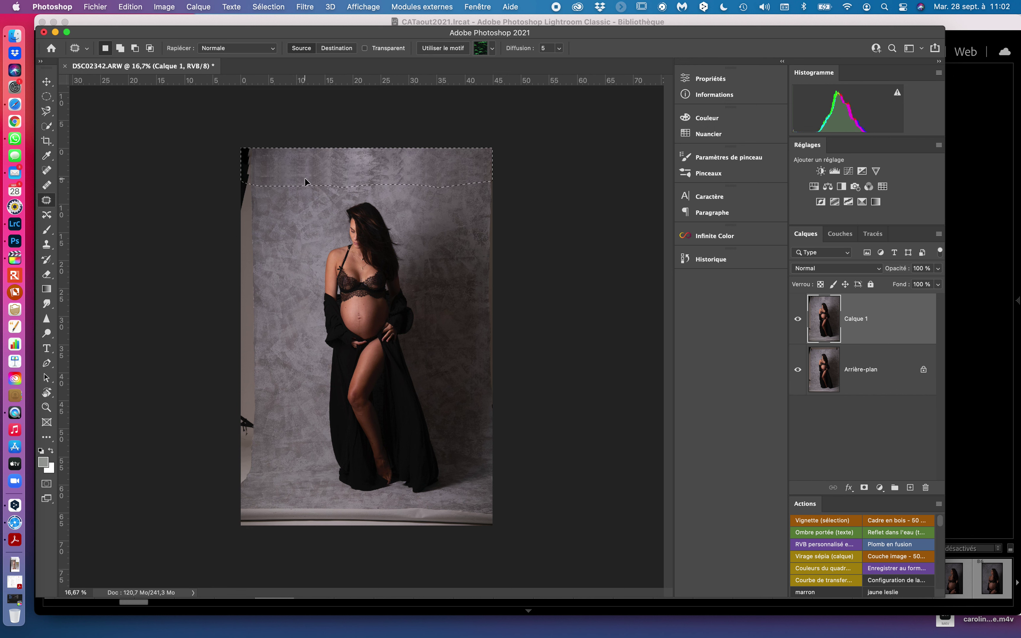
left_click(401, 191)
Step: Patch the leftover top backdrop areas with nearby texture and deselect
mouse_move(400, 147)
left_mouse_down()
mouse_move(337, 160)
mouse_move(462, 231)
mouse_move(544, 256)
mouse_move(506, 146)
left_mouse_up()
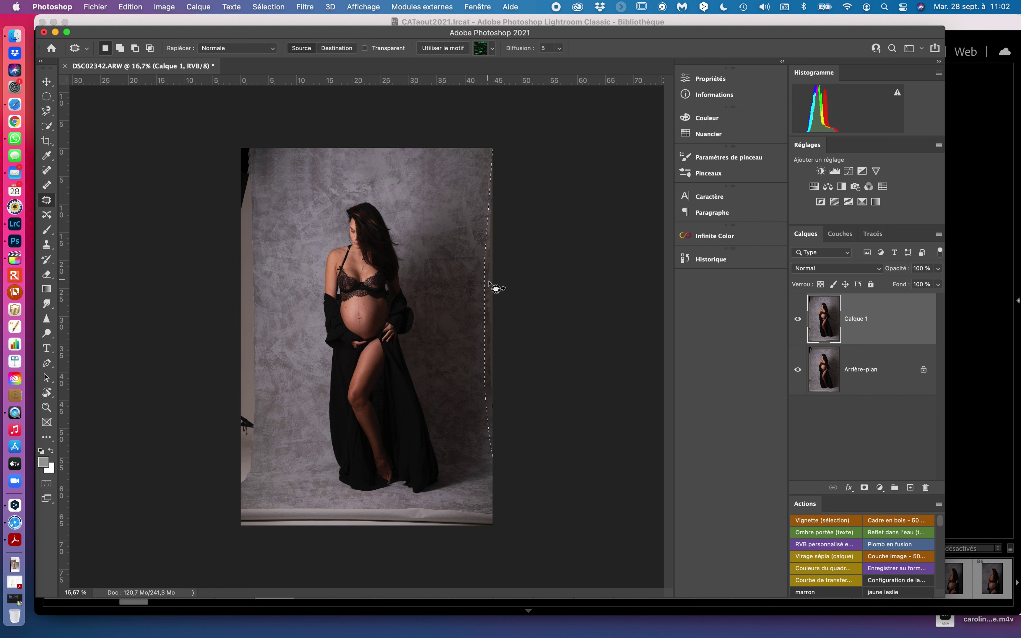
left_click_drag(359, 182, 464, 215)
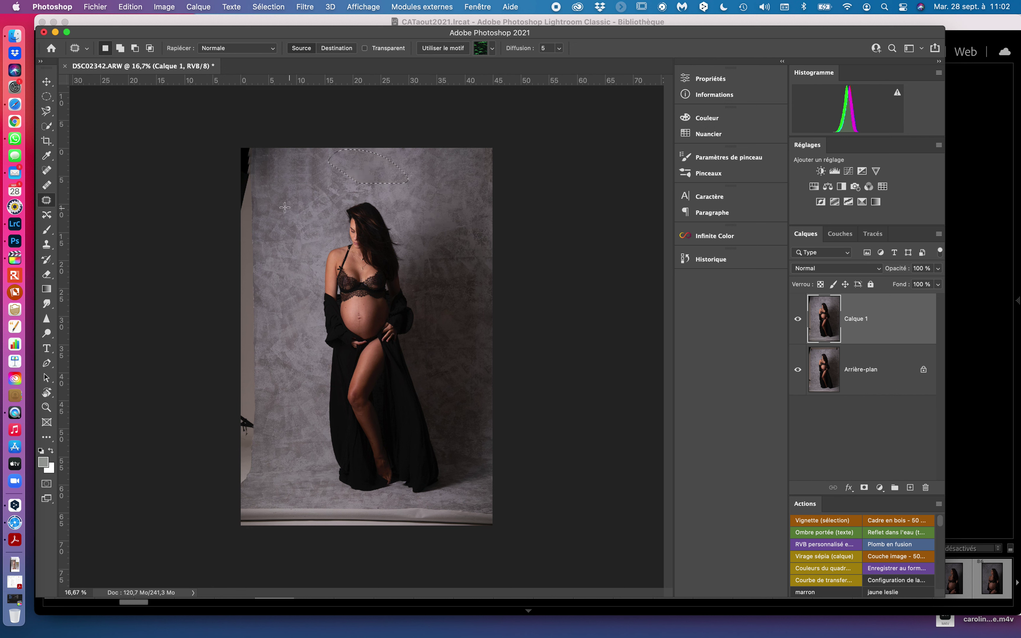
key("ctrl+d")
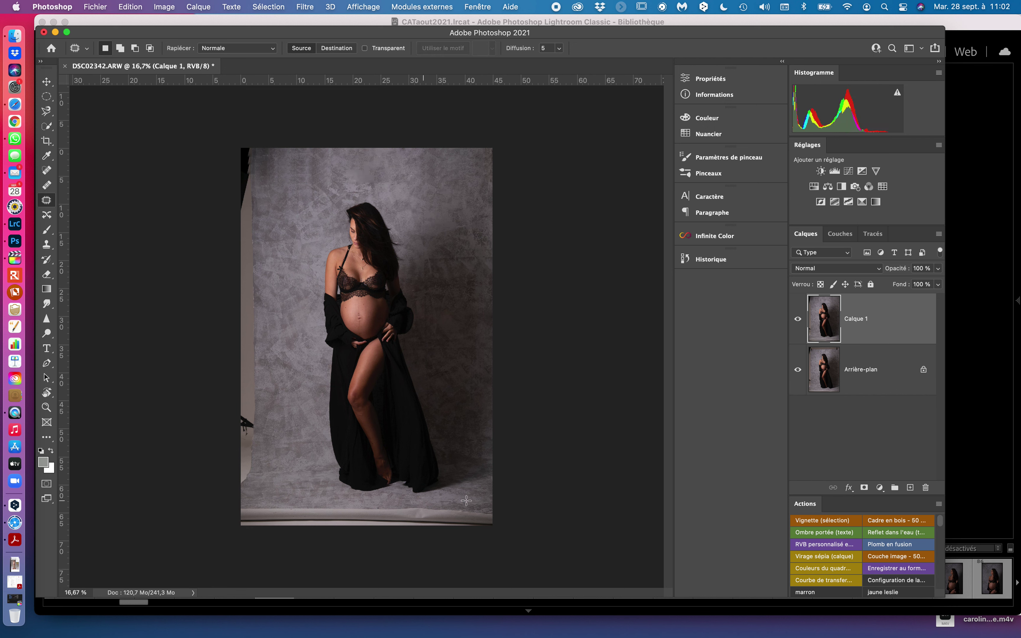
Step: Patch the bottom floor strip with upper backdrop texture
left_click_drag(332, 505, 214, 525)
mouse_move(309, 523)
left_mouse_down()
mouse_move(325, 519)
mouse_move(342, 192)
mouse_move(343, 312)
left_mouse_up()
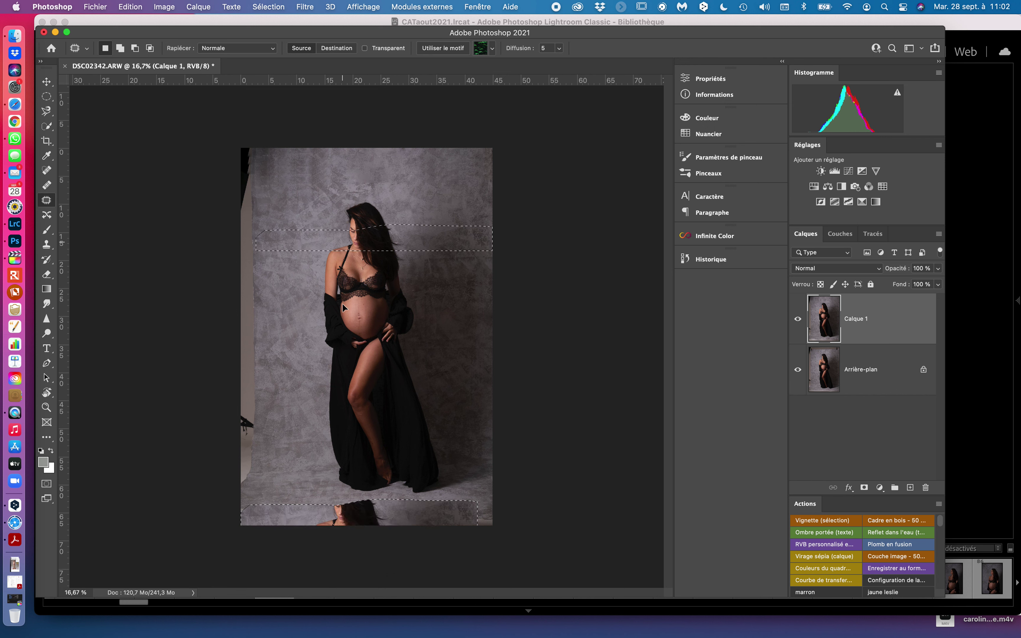
left_click_drag(334, 259, 340, 181)
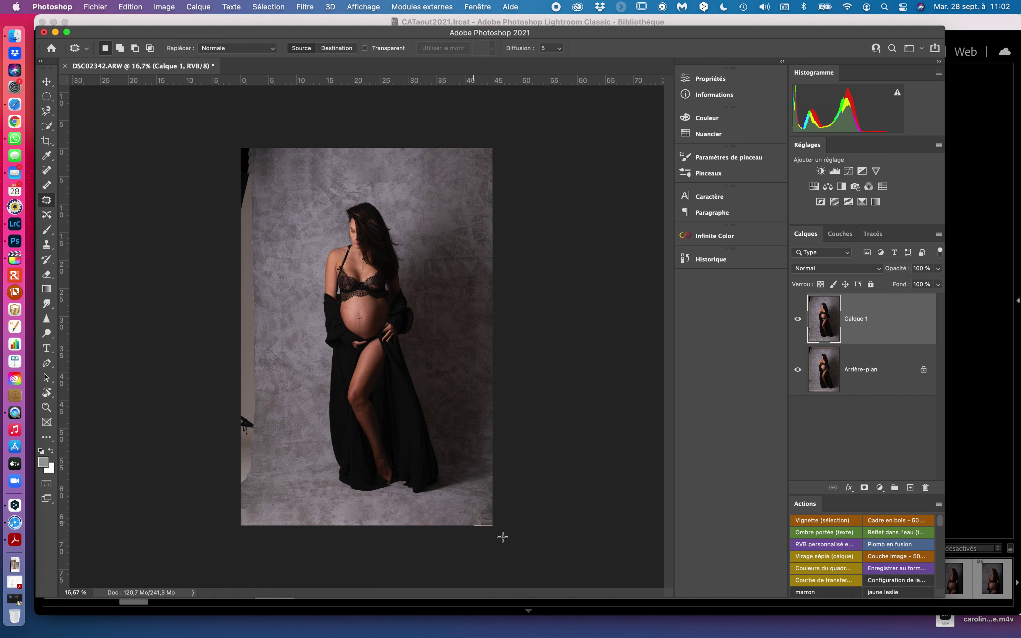
left_click_drag(481, 507, 470, 524)
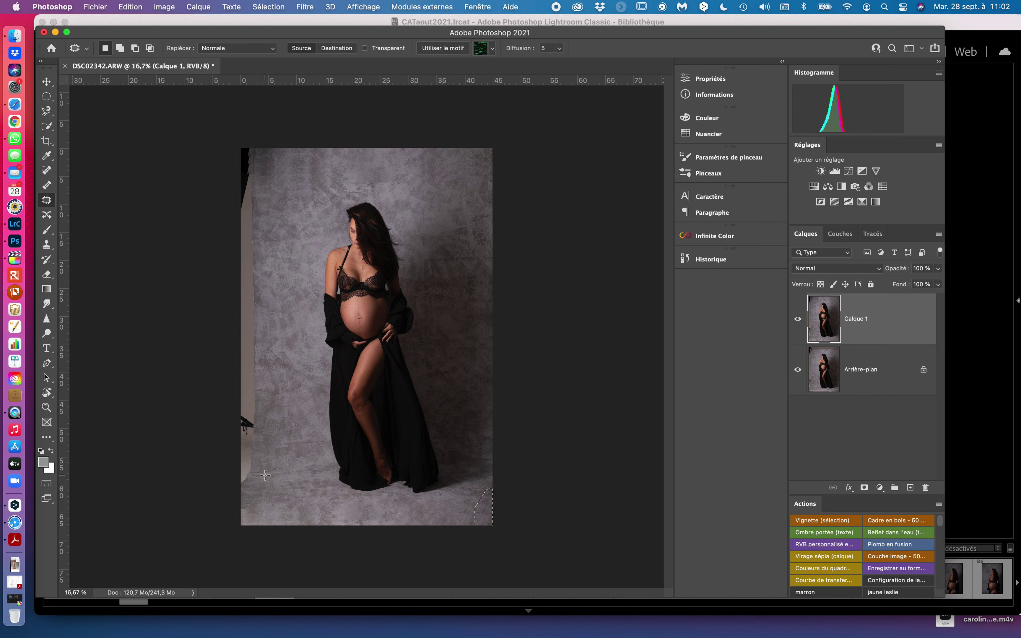
Step: Patch the dark left edge, a small left spot and the top-left corner
mouse_move(265, 475)
left_mouse_down()
mouse_move(274, 409)
mouse_move(260, 462)
mouse_move(284, 429)
left_mouse_up()
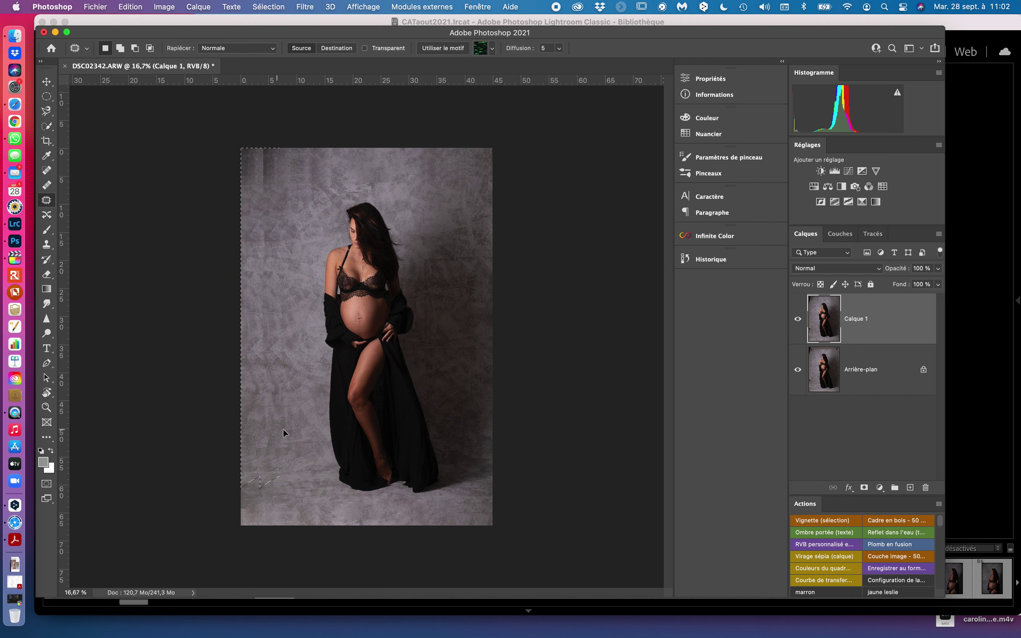
key("cmd+d")
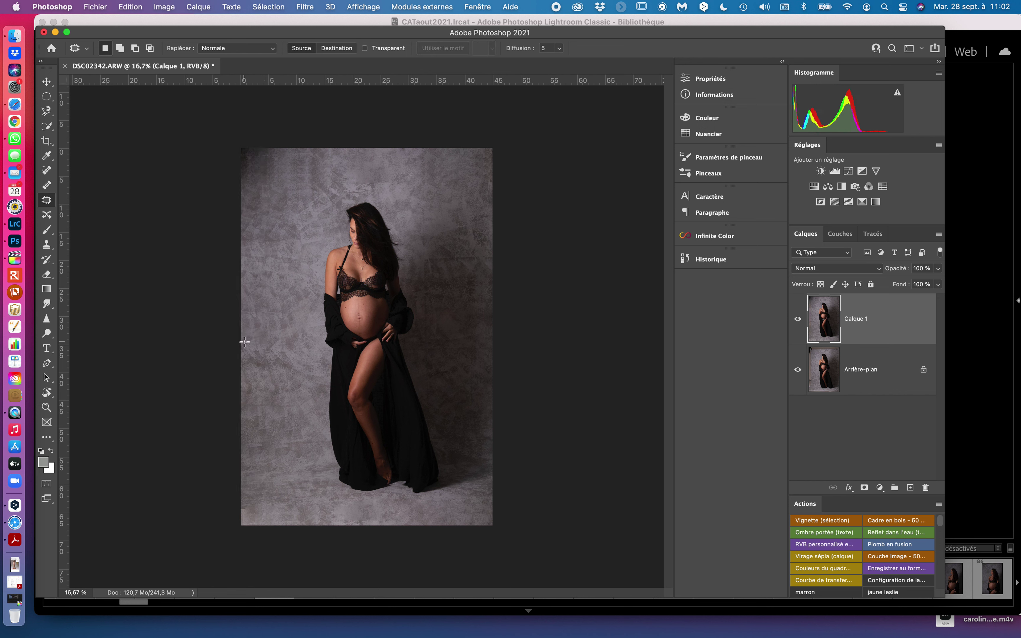
left_click_drag(271, 337, 293, 320)
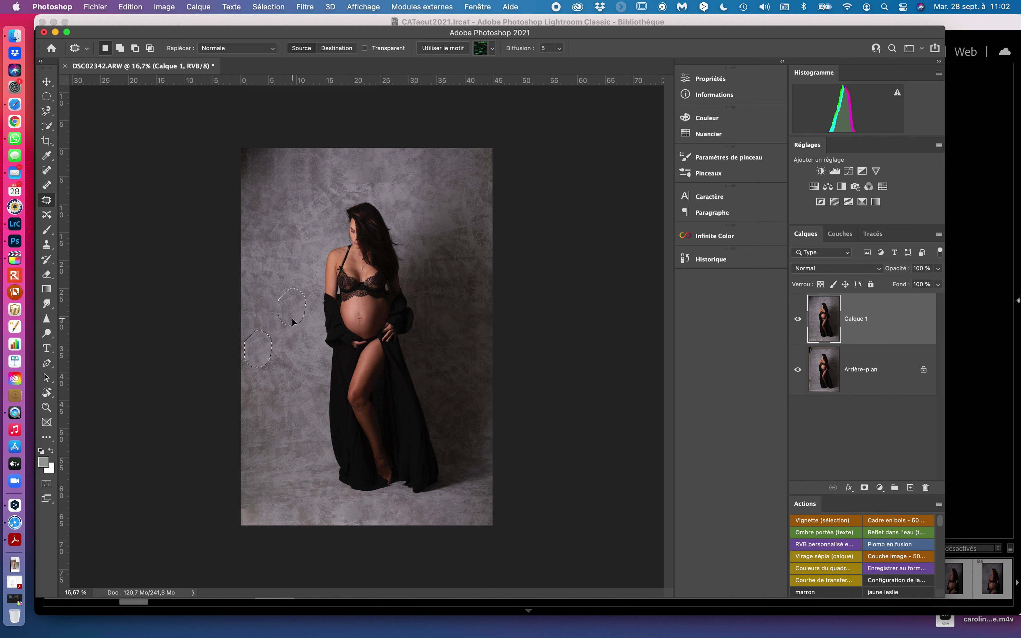
left_click_drag(235, 187, 411, 195)
key("super+d")
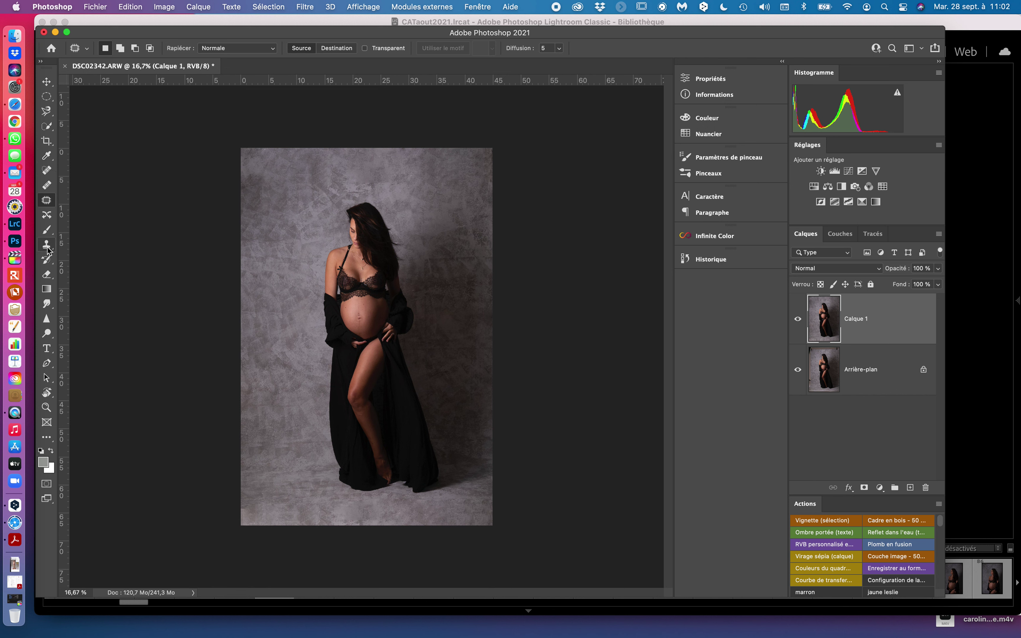
left_click(47, 144)
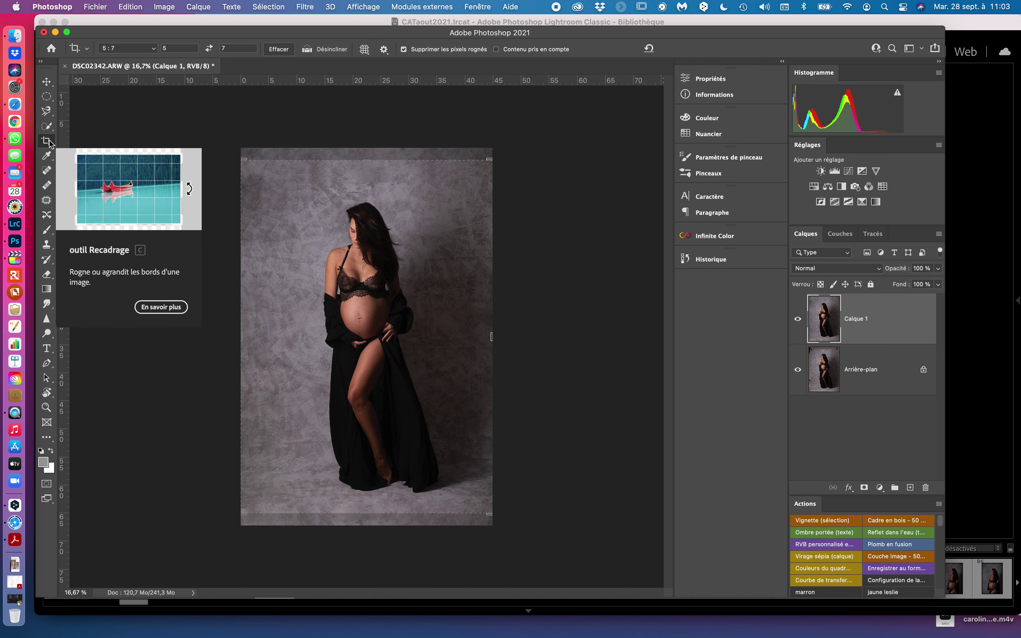
Step: Extend the crop frame past the photo's top-left and bottom-right corners, then reposition the photo inside it
left_click_drag(245, 162, 219, 158)
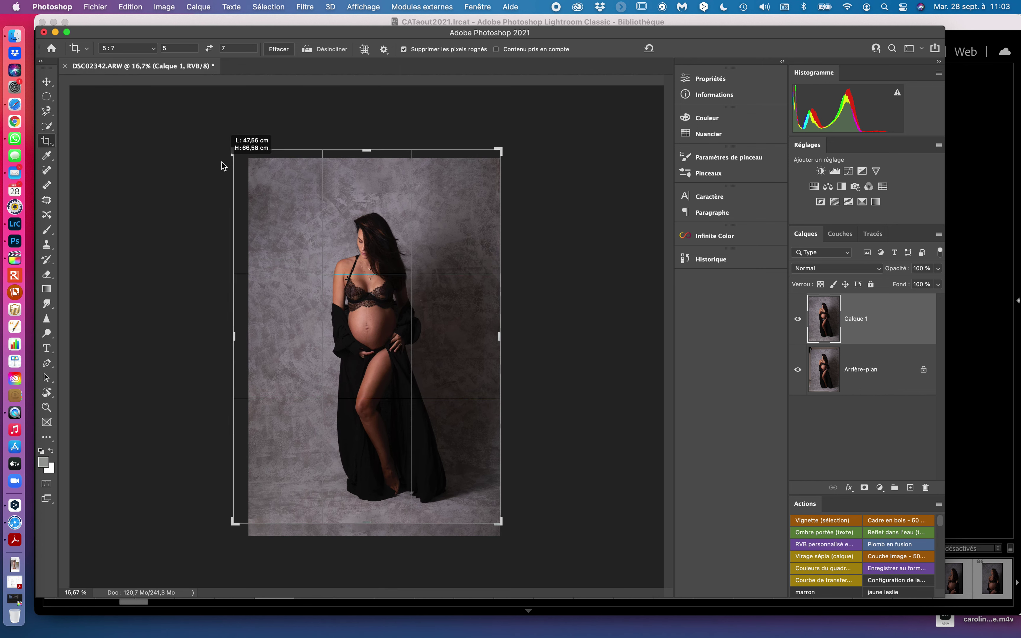
left_click_drag(498, 522, 510, 533)
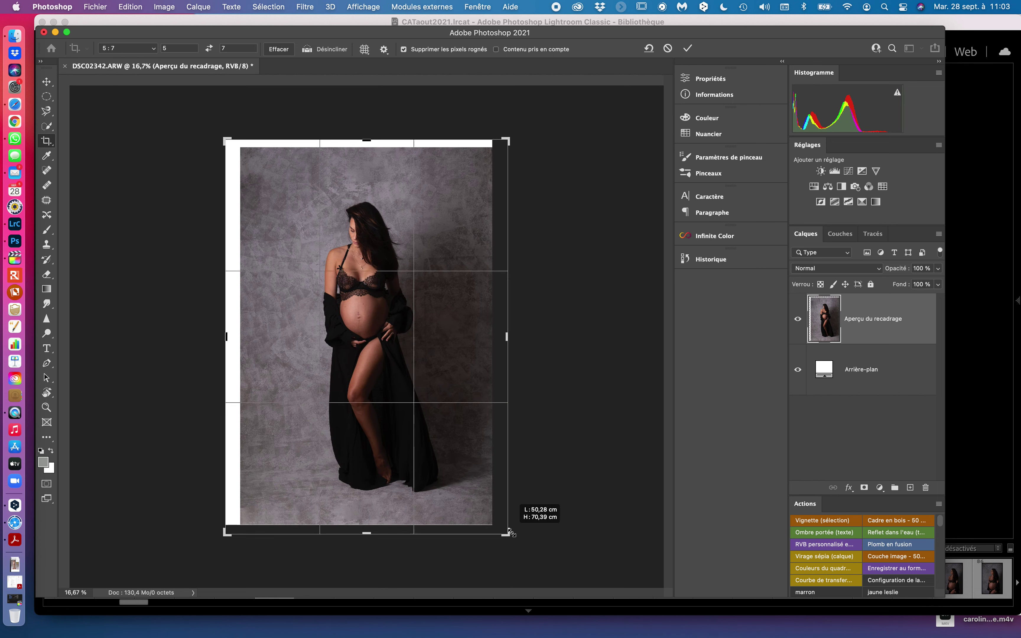
left_click_drag(418, 430, 416, 437)
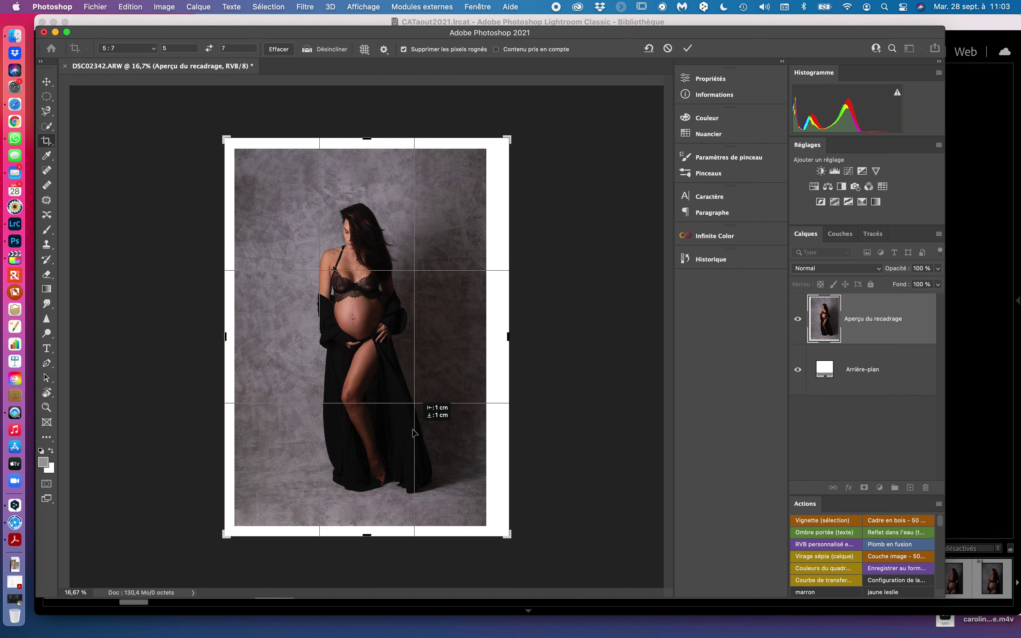
Step: Set the crop ratio to 2 : 3 (4 : 6) and resize the frame from the top-right corner
left_click(114, 50)
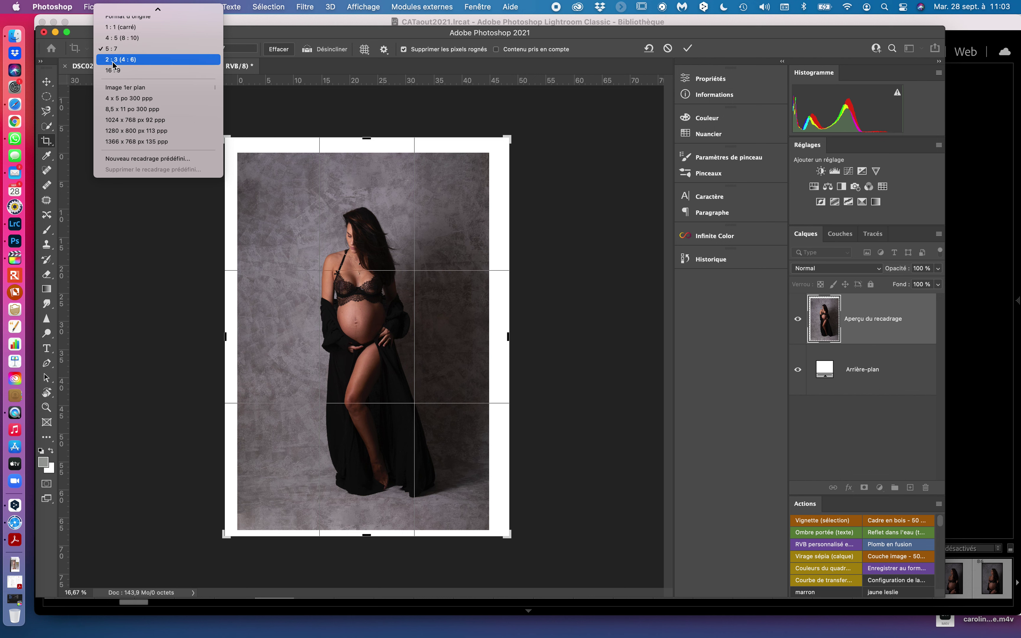
left_click(115, 60)
left_click(147, 47)
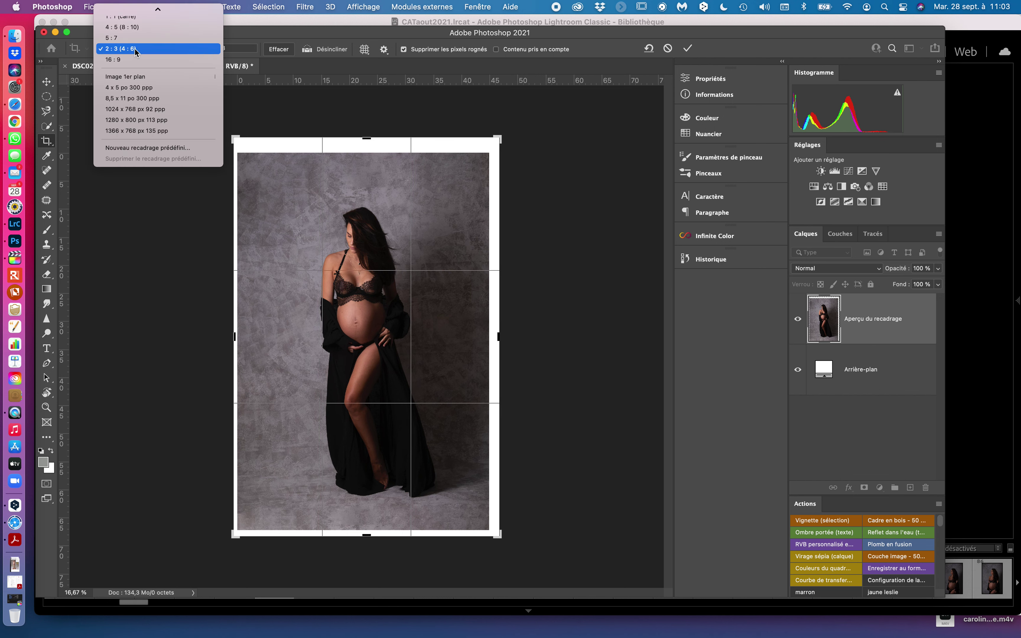
left_click(171, 50)
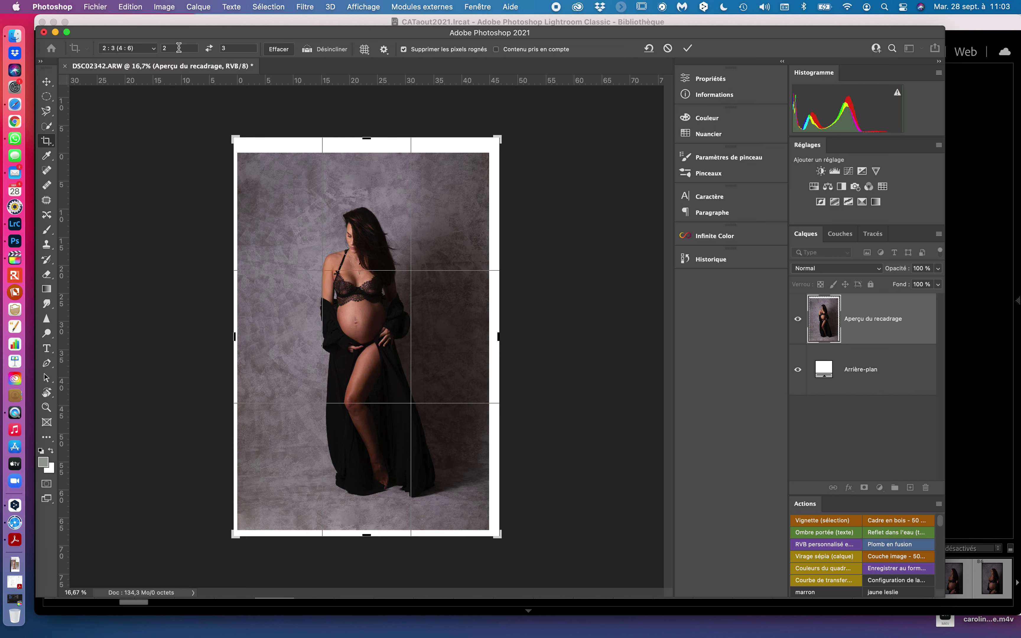
key("BackSpace")
left_click(247, 48)
left_click_drag(496, 140, 498, 135)
key("super+r")
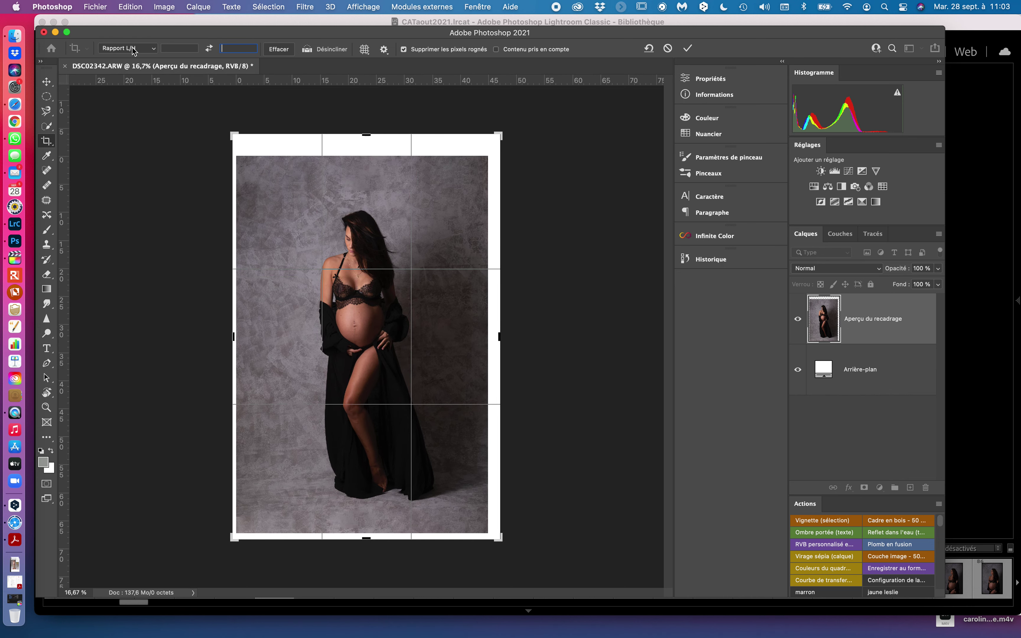
left_click(133, 50)
left_click(120, 118)
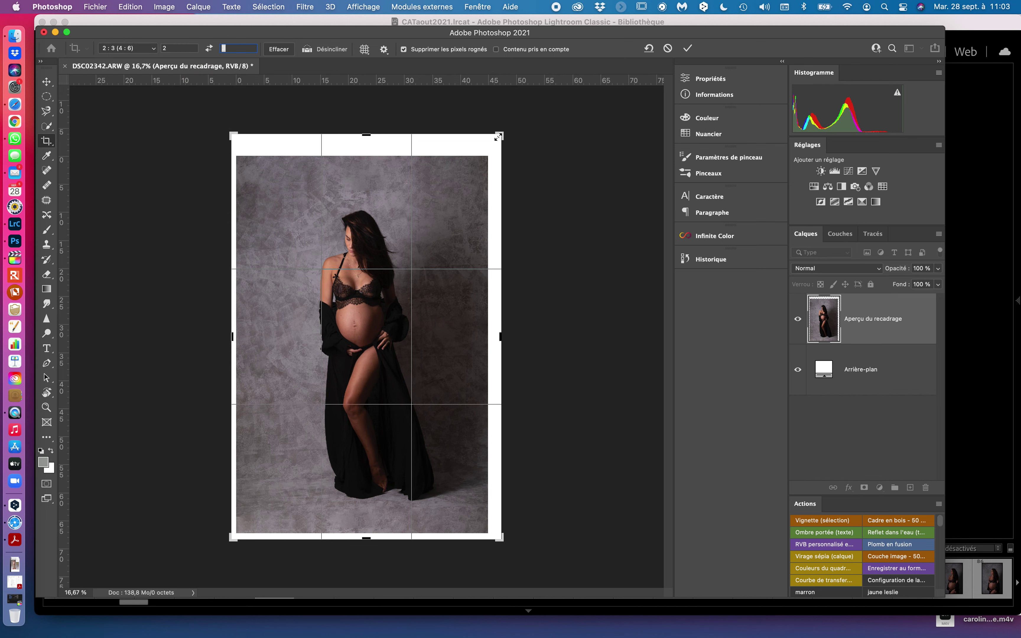
left_click_drag(499, 136, 497, 138)
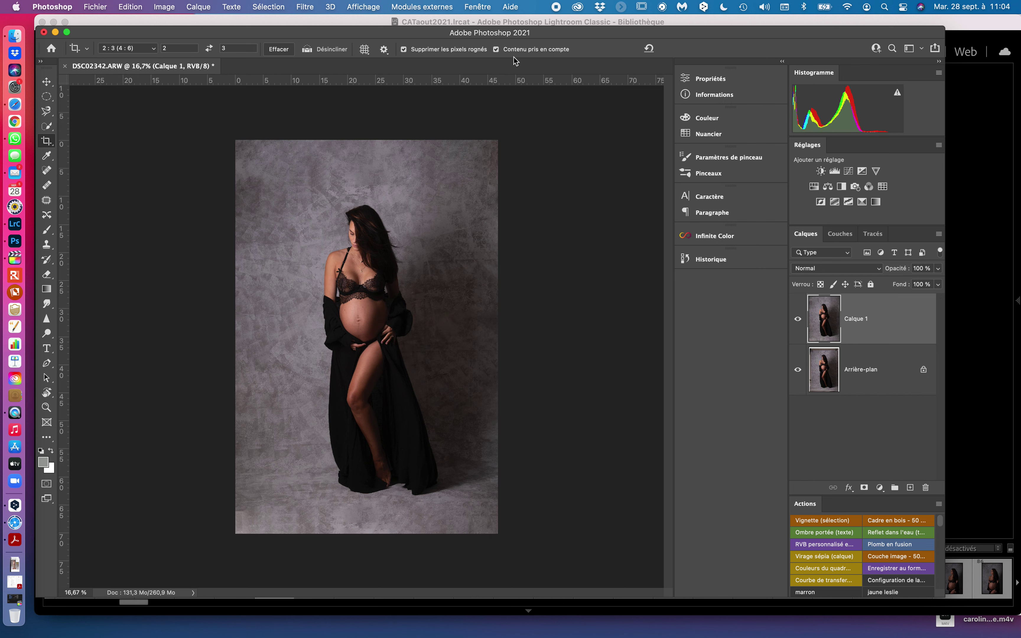
Step: Switch back to the Patch tool for corner touch-ups
left_click(46, 200)
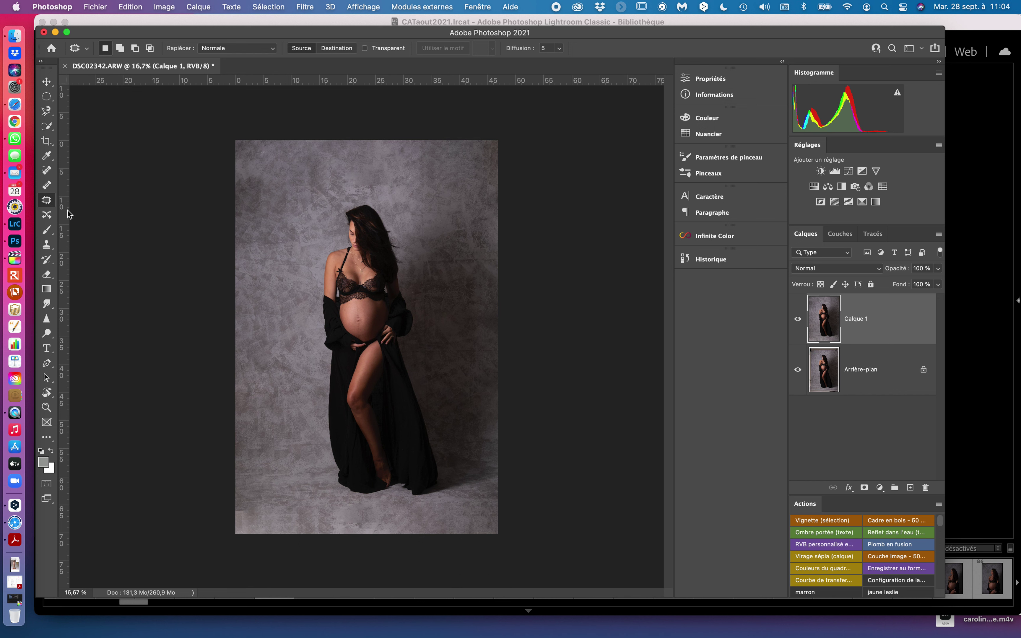
Step: Patch the bottom-left and top-left corners with nearby backdrop texture, then deselect
left_click_drag(211, 504, 258, 544)
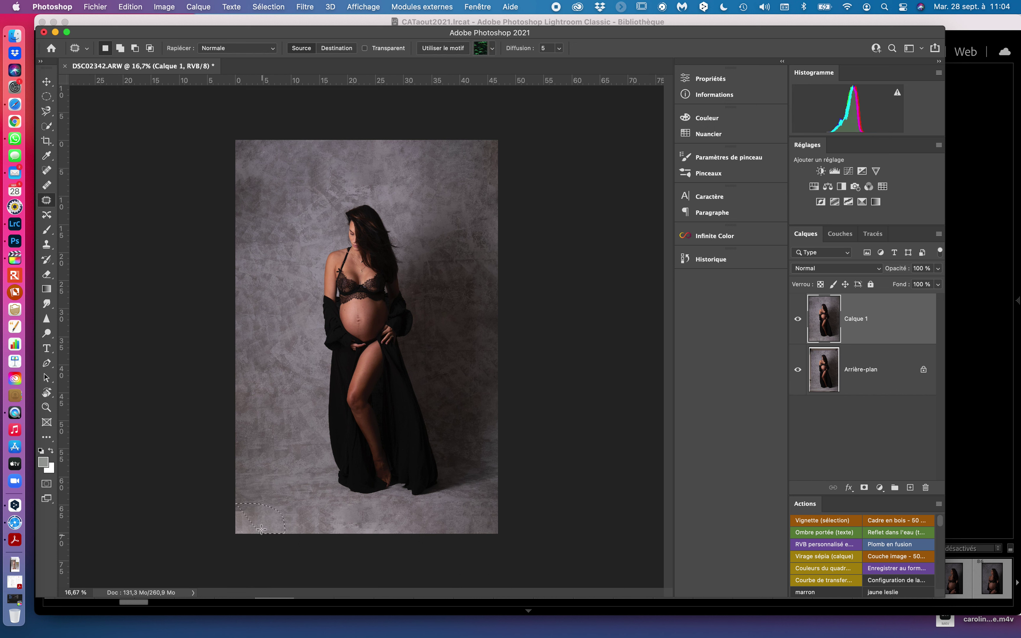
left_click_drag(182, 521, 278, 547)
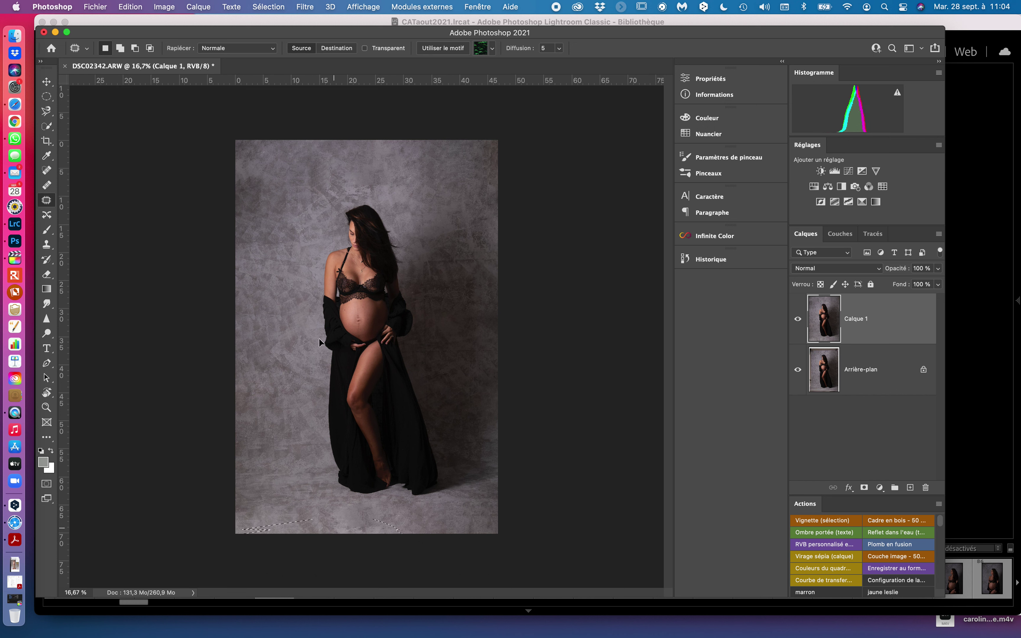
left_click_drag(255, 231, 272, 308)
left_click(315, 212)
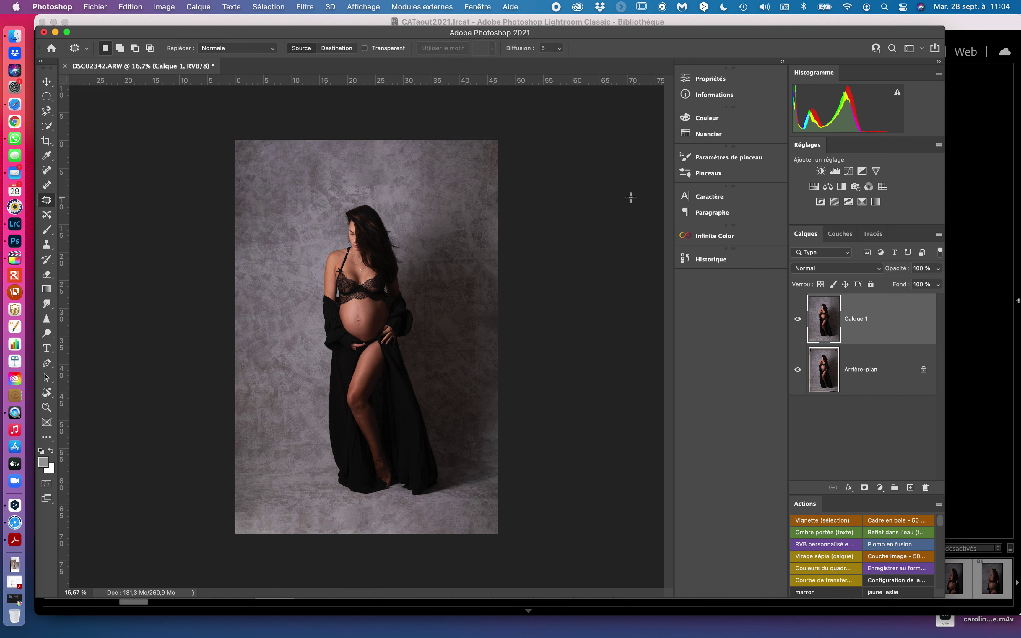